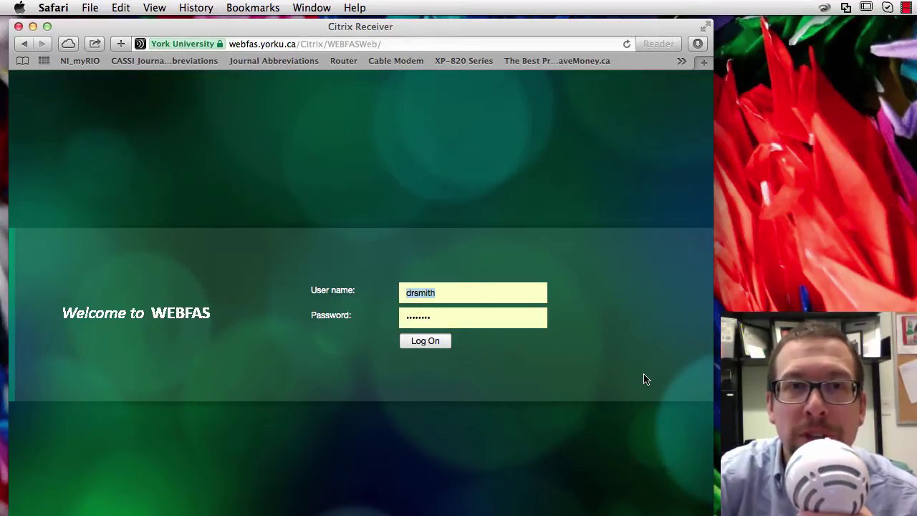
Log on to the WEBFAS portal with the entered user name and password.
{"action": "left_click", "coordinate": [437, 345]}
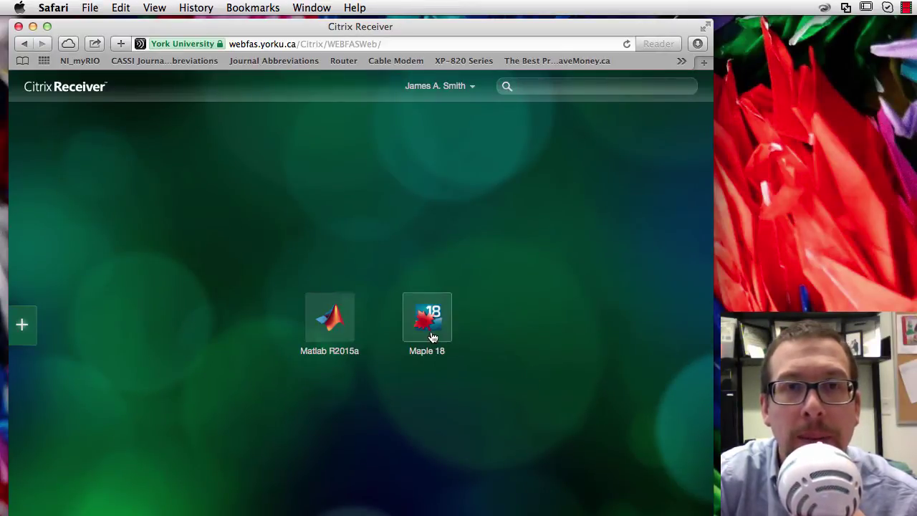
Remove Maple 18 from the favourites, then re-add it from All Apps beside Matlab R2015a.
{"action": "right_click", "coordinate": [428, 334]}
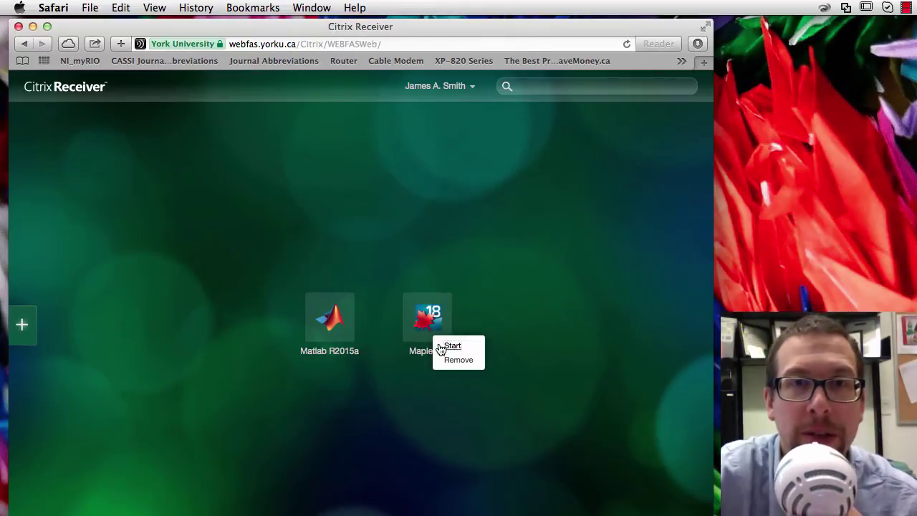
{"action": "left_click", "coordinate": [458, 361]}
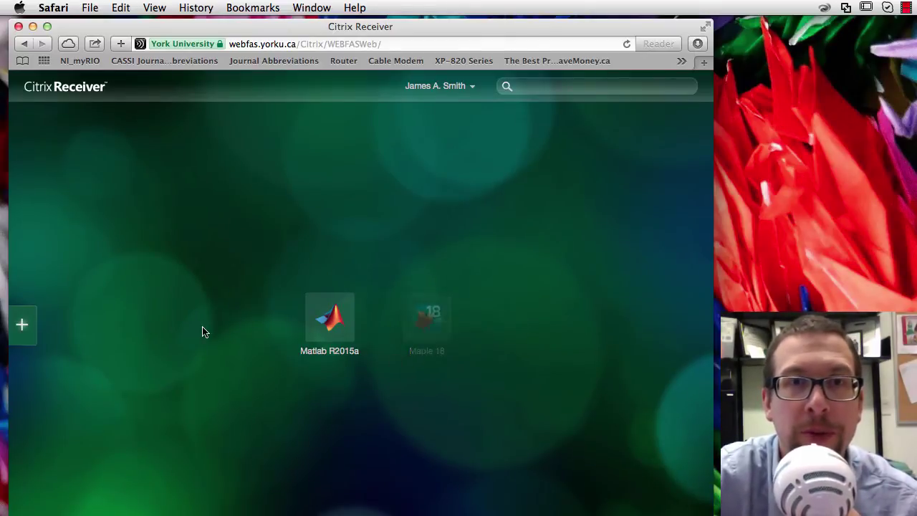
{"action": "left_click", "coordinate": [31, 336]}
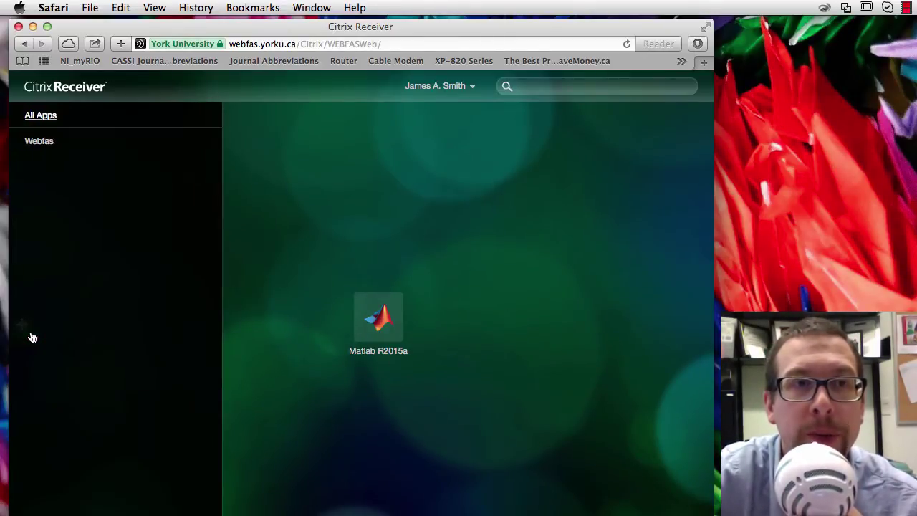
{"action": "left_click", "coordinate": [43, 118]}
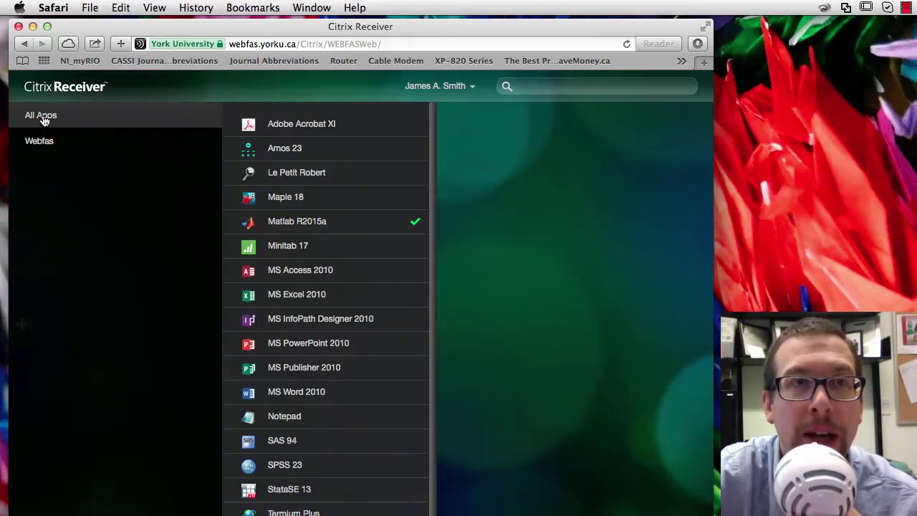
{"action": "left_click", "coordinate": [290, 207]}
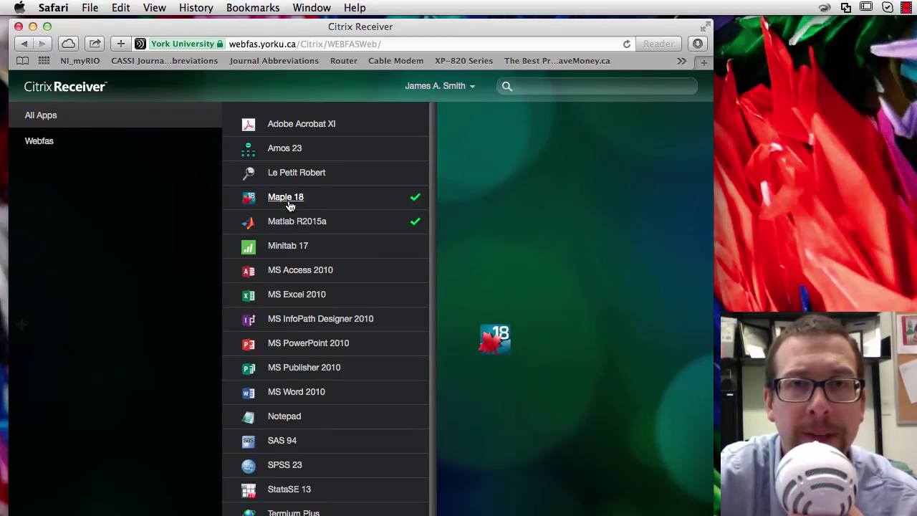
{"action": "left_click", "coordinate": [498, 295]}
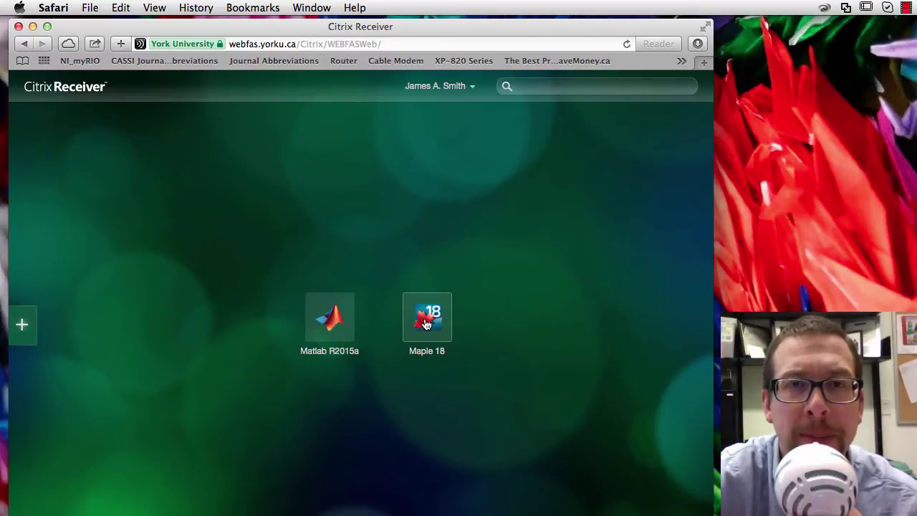
Launch Maple 18 from Citrix Receiver and wait for its Start page.
{"action": "left_click", "coordinate": [426, 322]}
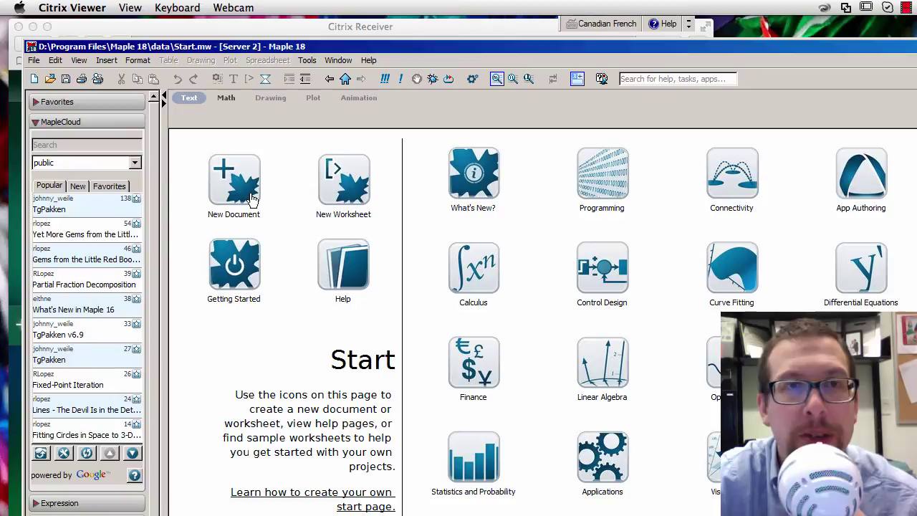
Create a new blank document and set its zoom factor to 200%, then 300%.
{"action": "left_click", "coordinate": [235, 177]}
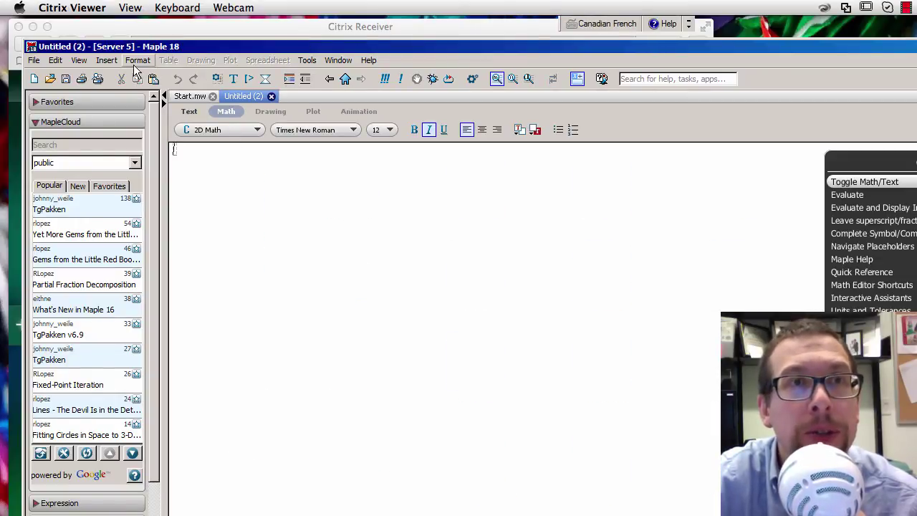
{"action": "left_click", "coordinate": [80, 62]}
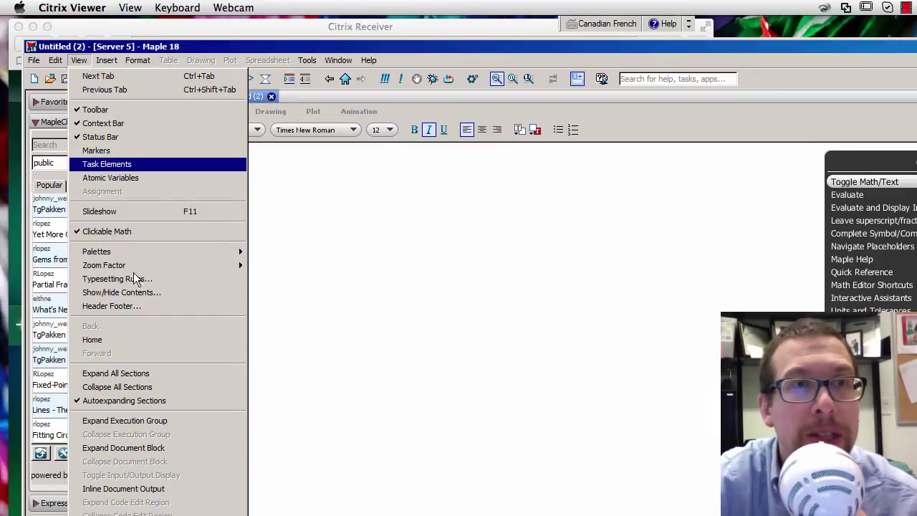
{"action": "mouse_move", "coordinate": [140, 271]}
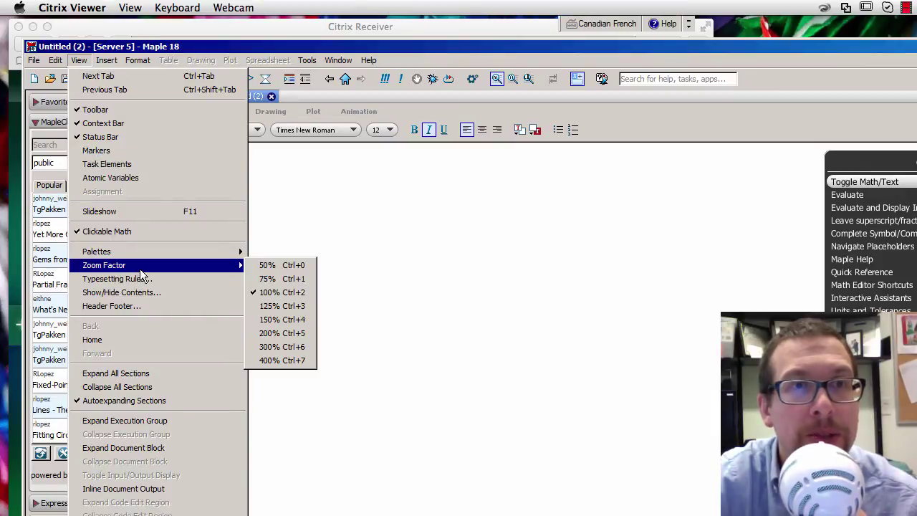
{"action": "left_click", "coordinate": [271, 333]}
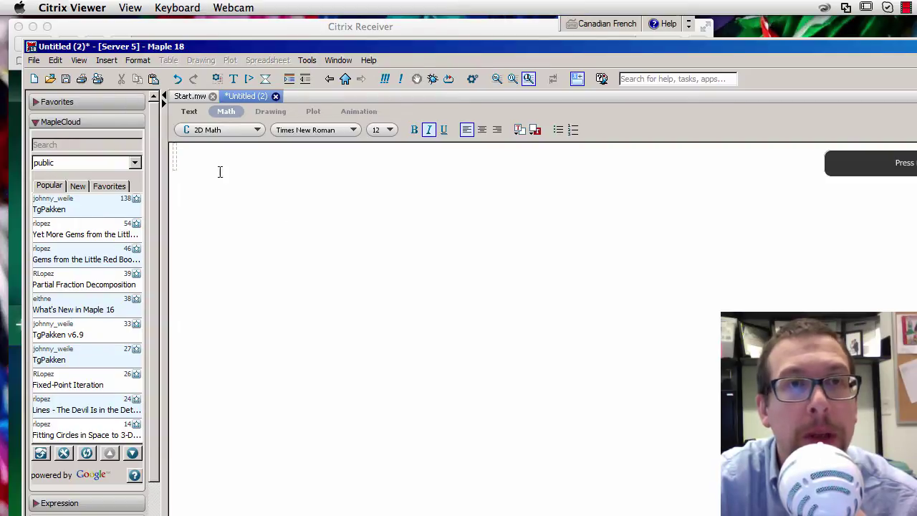
{"action": "left_click", "coordinate": [80, 60]}
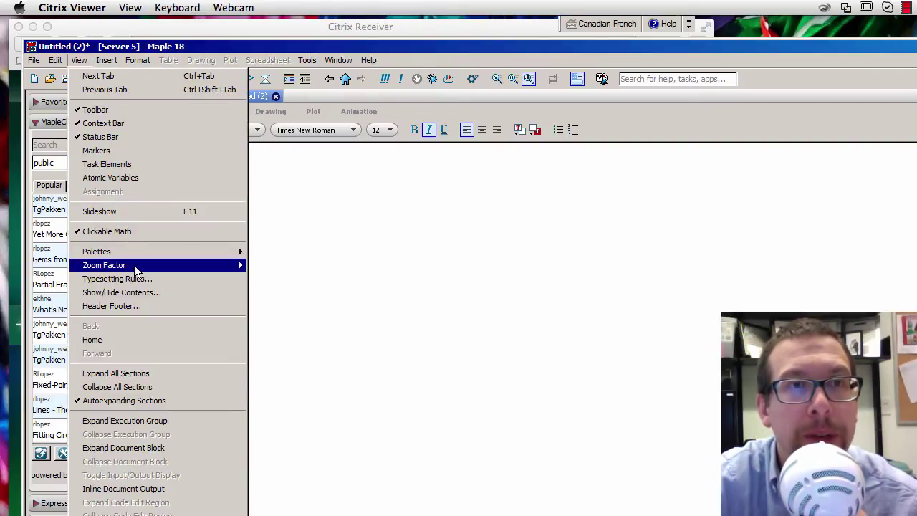
{"action": "mouse_move", "coordinate": [231, 267]}
{"action": "left_click", "coordinate": [281, 348]}
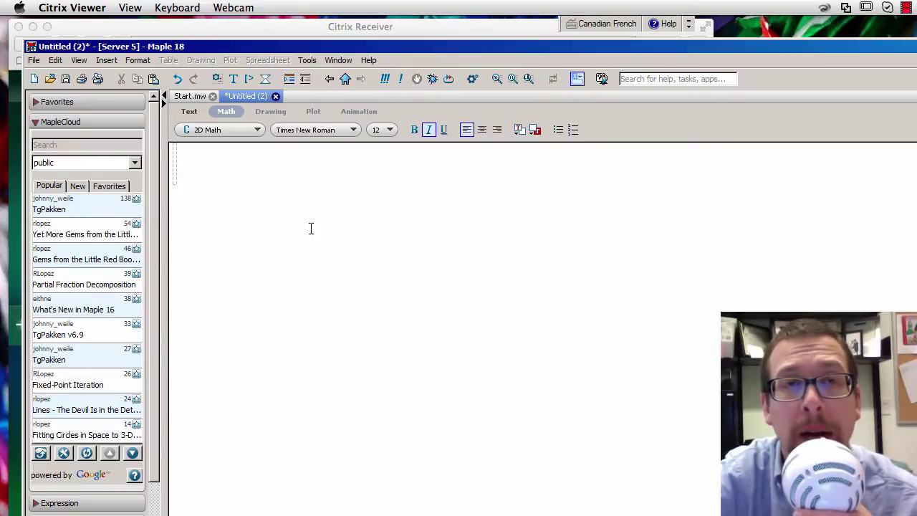
Type myfunc := and insert a power template from the Expression palette.
{"action": "type", "text": "myf"}
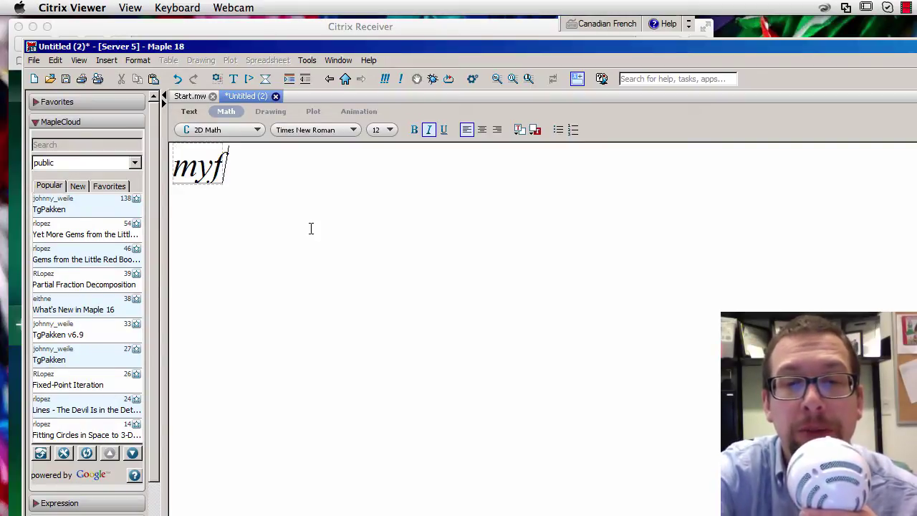
{"action": "type", "text": "unc "}
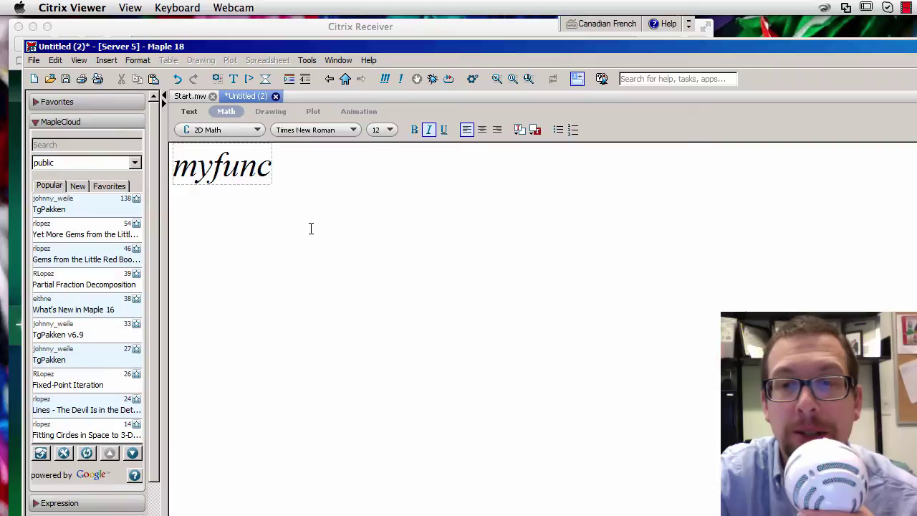
{"action": "type", "text": ":="}
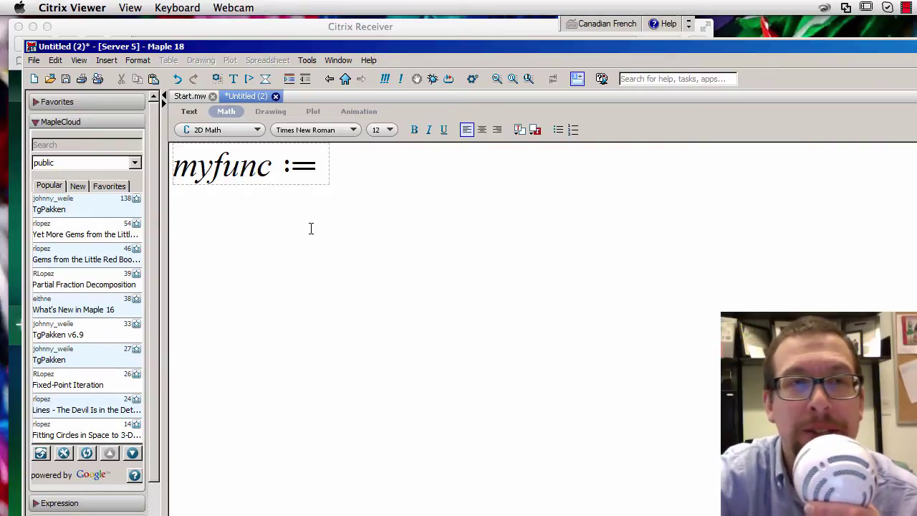
{"action": "left_click", "coordinate": [34, 123]}
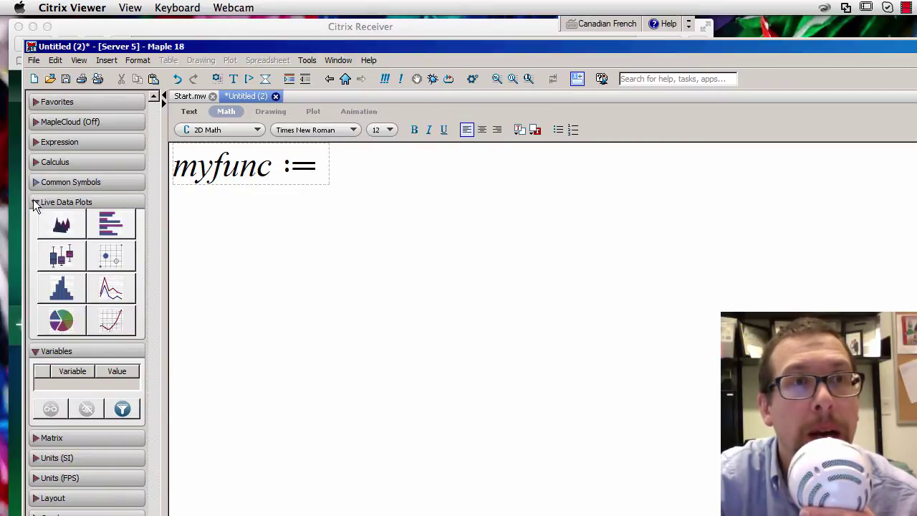
{"action": "left_click", "coordinate": [34, 142]}
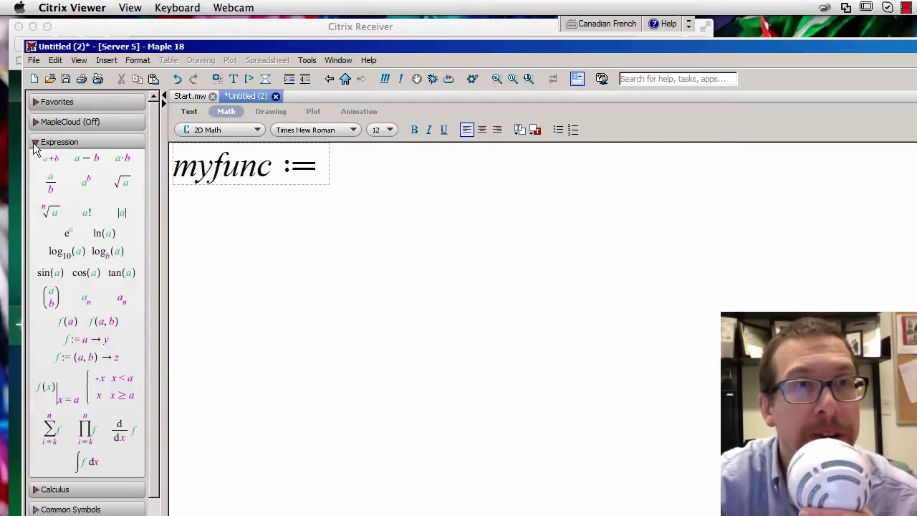
{"action": "left_click", "coordinate": [88, 184]}
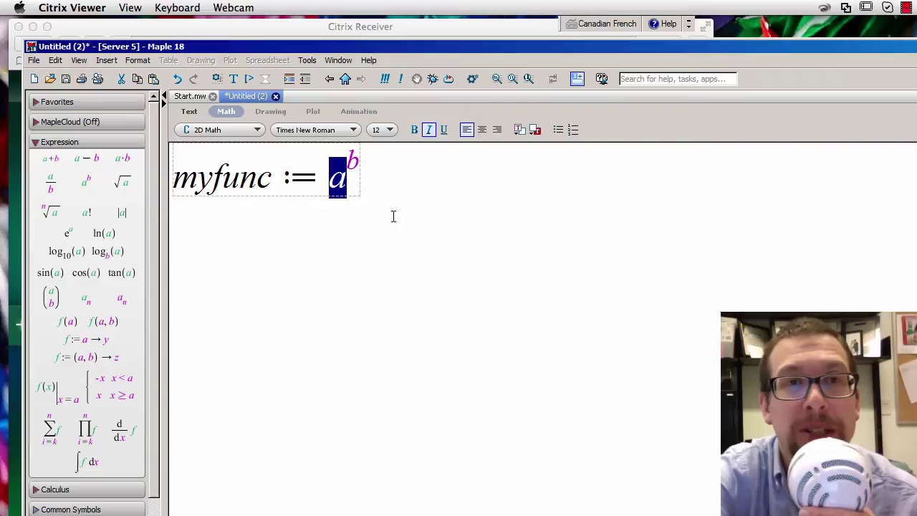
Complete the template as x^2 − 1 and execute the definition, producing output (1).
{"action": "type", "text": "x"}
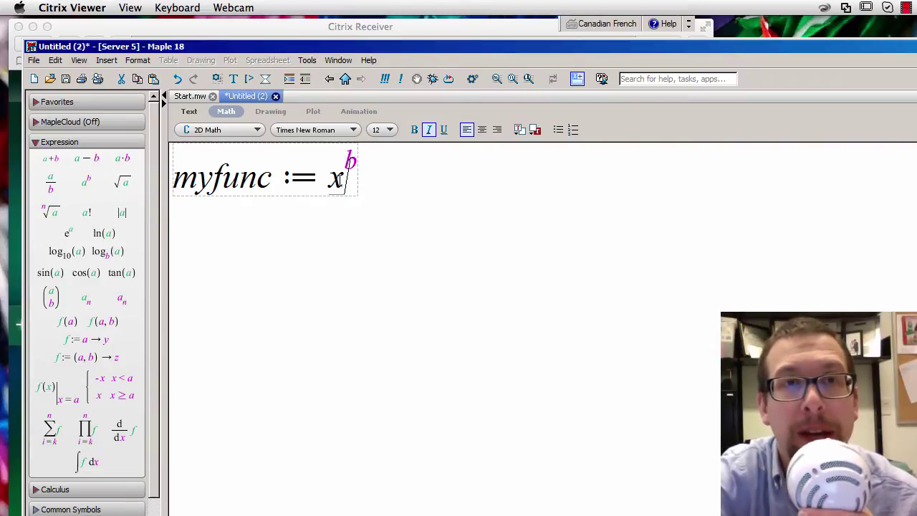
{"action": "key", "text": "Right"}
{"action": "key", "text": "BackSpace"}
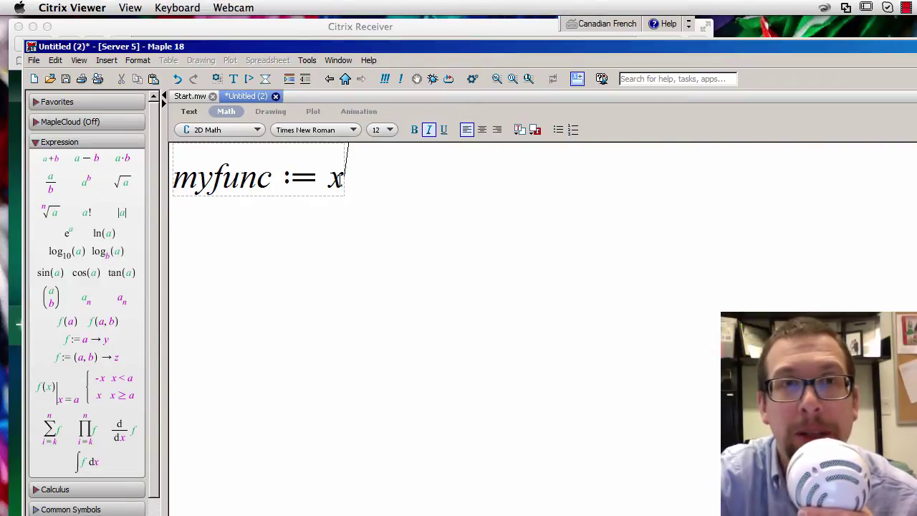
{"action": "type", "text": "2"}
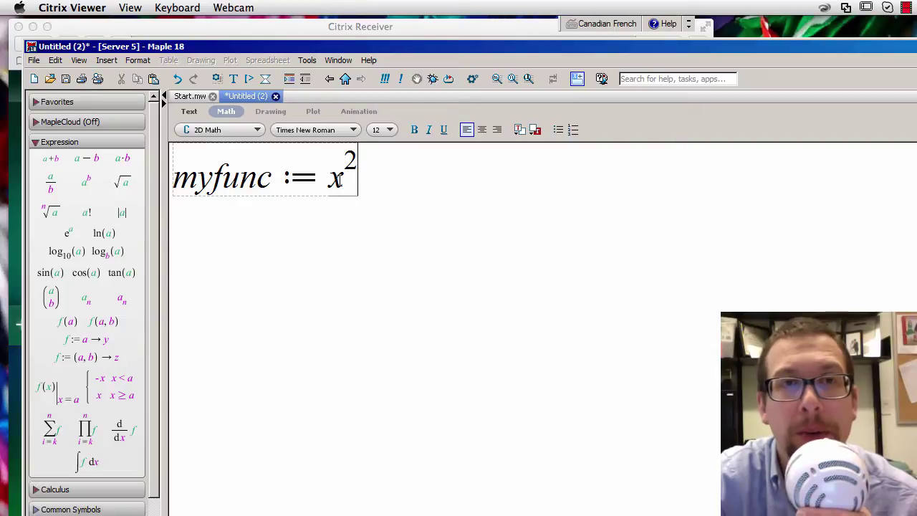
{"action": "key", "text": "Right"}
{"action": "type", "text": "+"}
{"action": "key", "text": "BackSpace"}
{"action": "type", "text": "-1"}
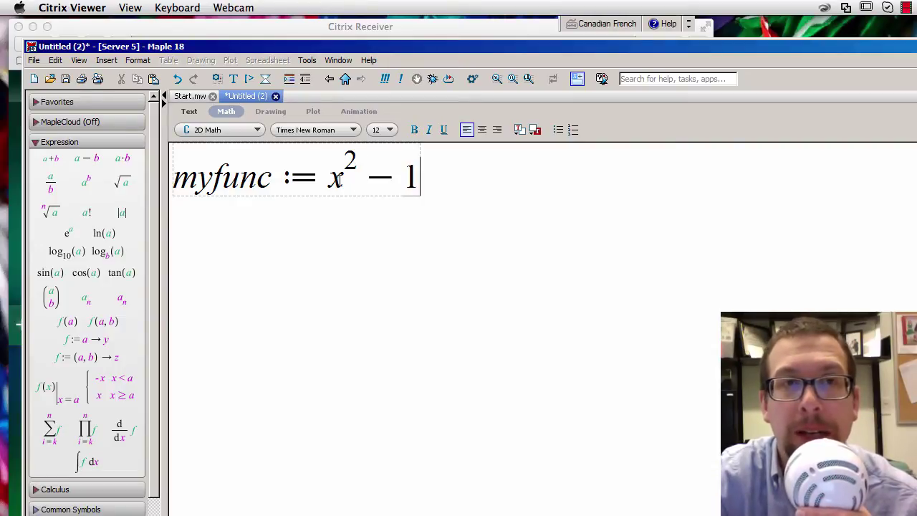
{"action": "key", "text": "Return"}
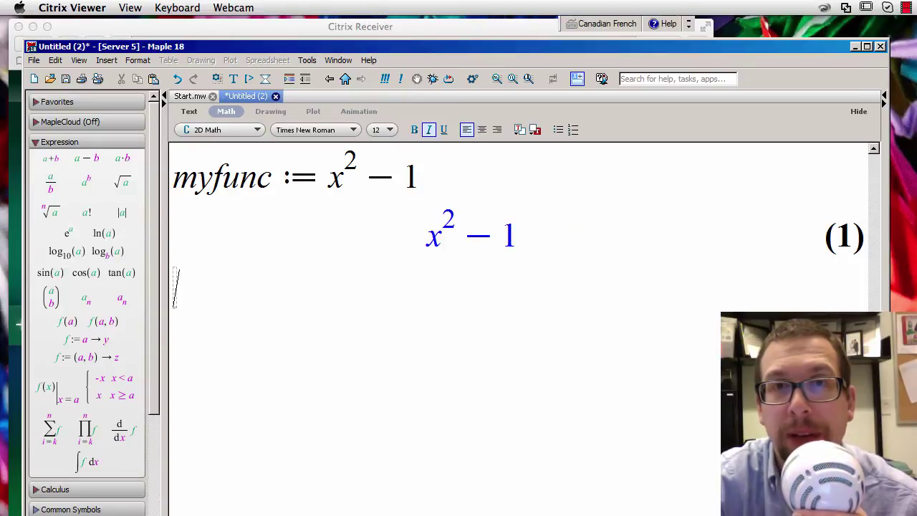
Enter diff(myfunc, x) on a new input line and execute it, returning 2x.
{"action": "left_click", "coordinate": [824, 233]}
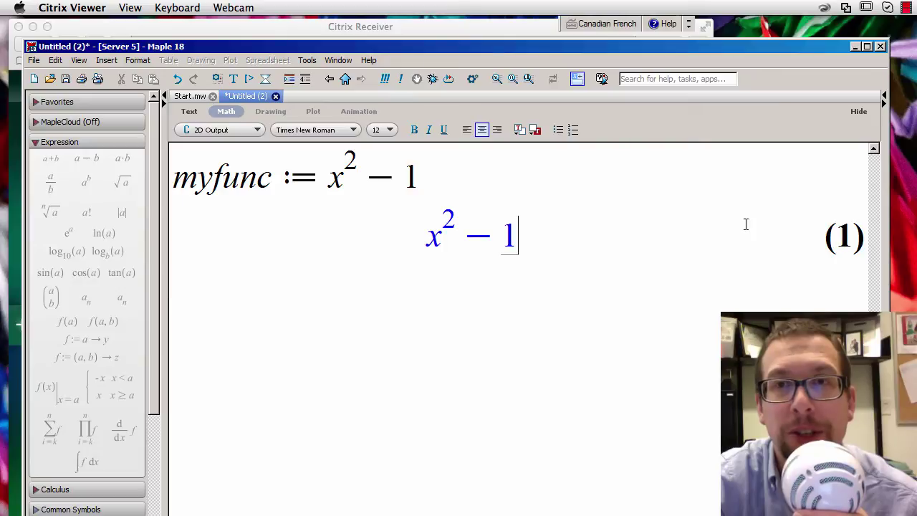
{"action": "left_click", "coordinate": [450, 300]}
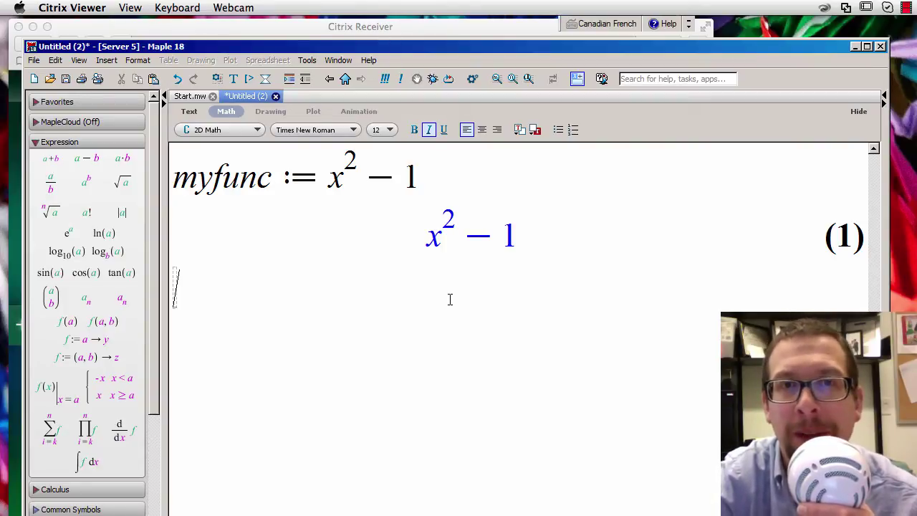
{"action": "type", "text": "d"}
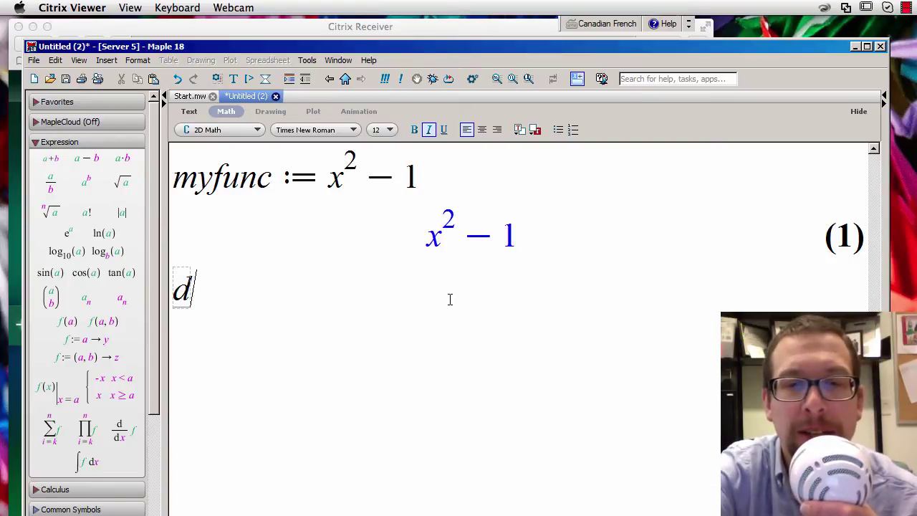
{"action": "type", "text": "iff"}
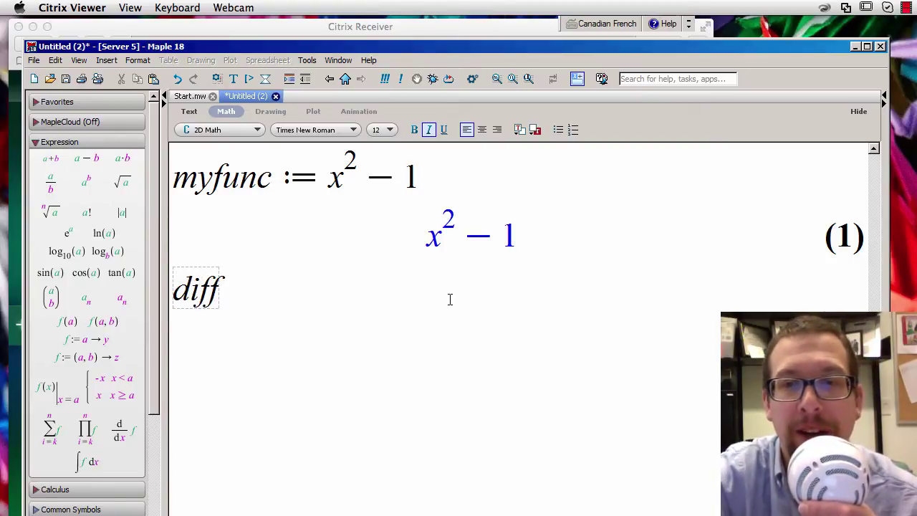
{"action": "type", "text": "("}
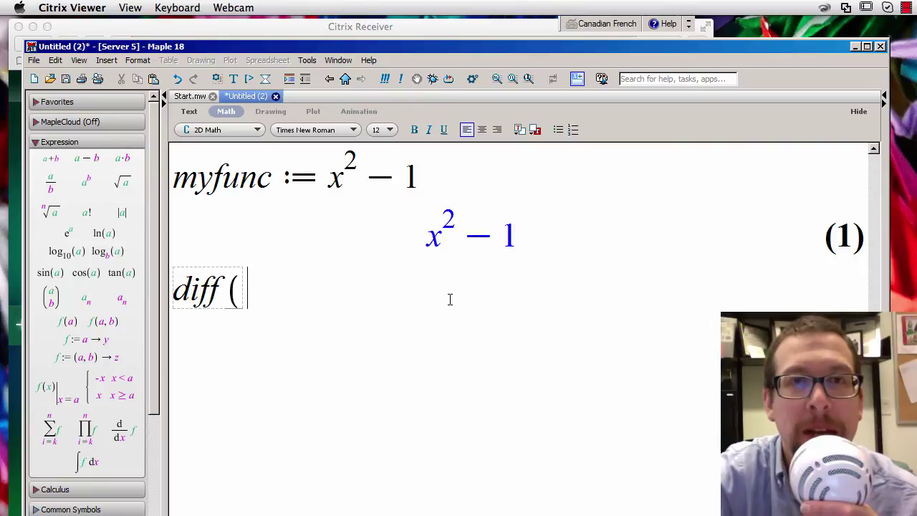
{"action": "type", "text": "myfunc"}
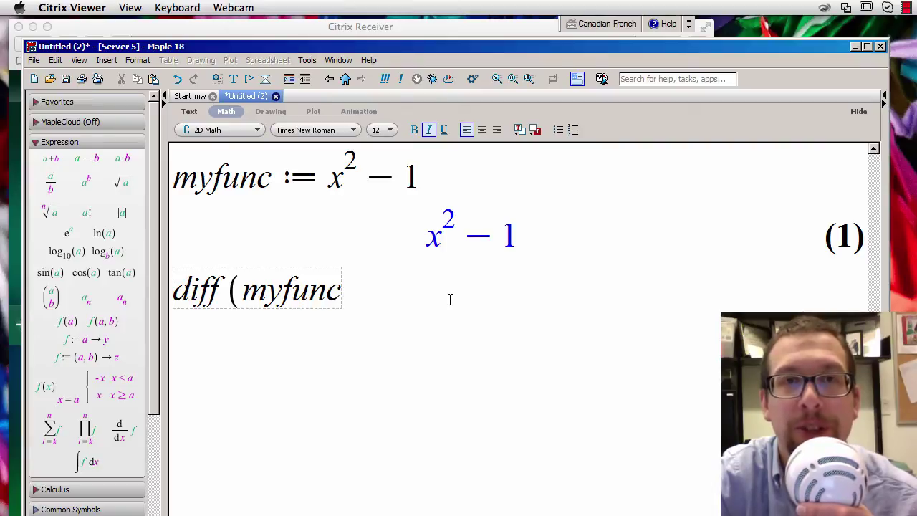
{"action": "type", "text": ","}
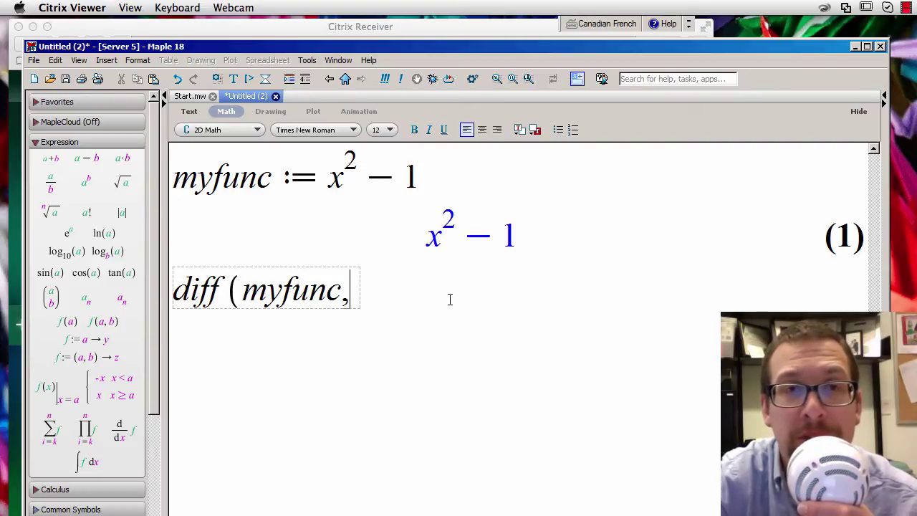
{"action": "type", "text": "x"}
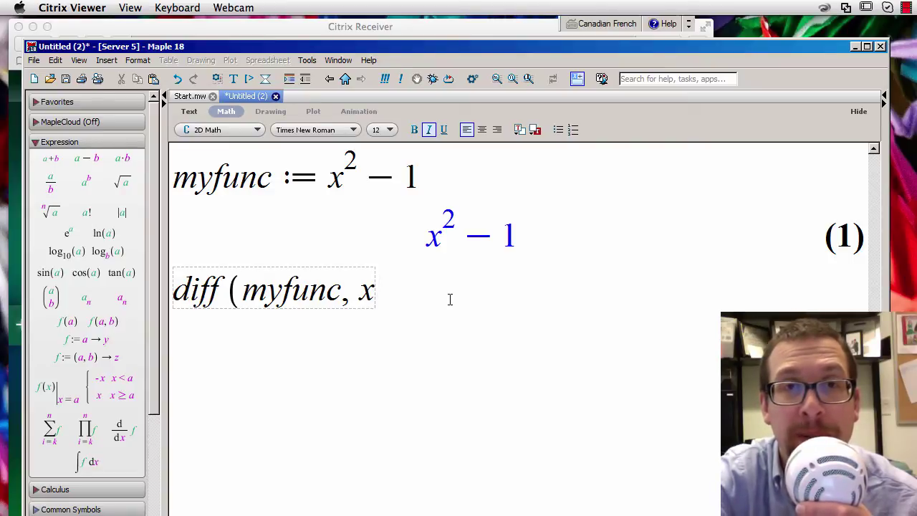
{"action": "type", "text": ")"}
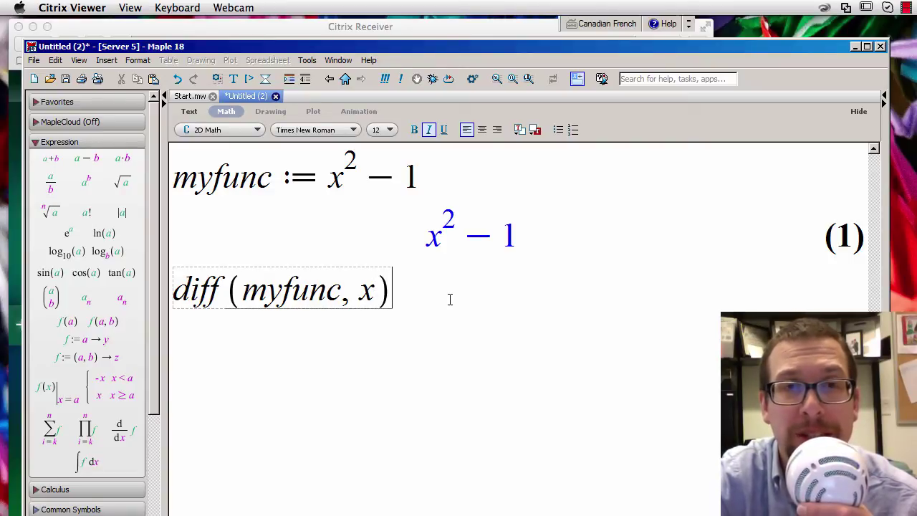
{"action": "key", "text": "Return"}
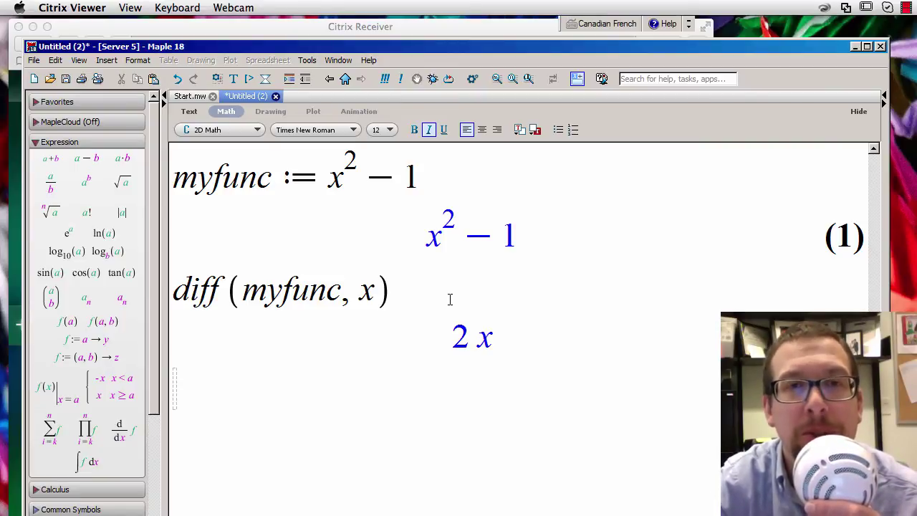
Enter diff(x^2 − 1, x) using the power template and execute it, again returning 2x.
{"action": "type", "text": "d"}
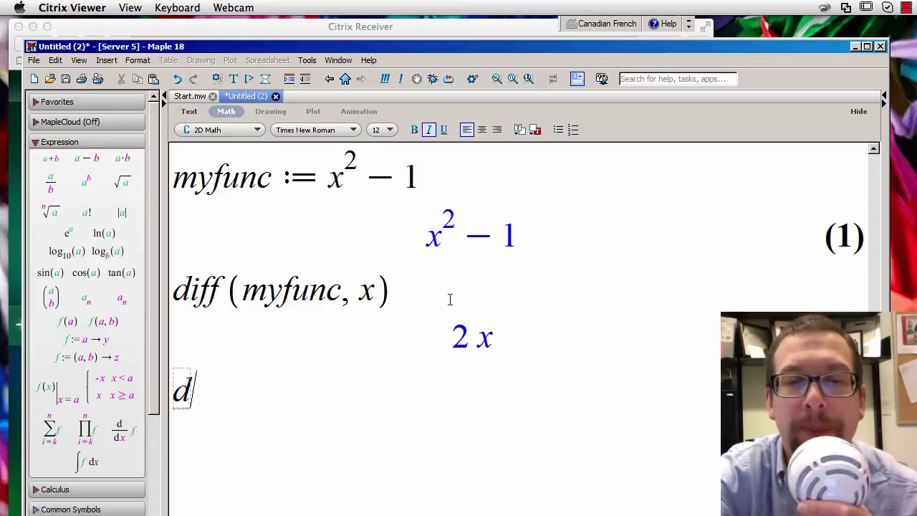
{"action": "type", "text": "iff ("}
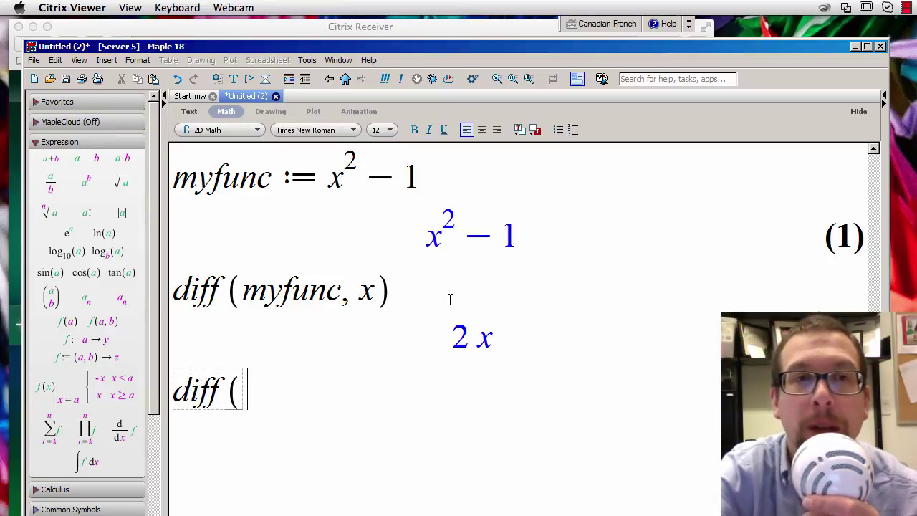
{"action": "left_click", "coordinate": [87, 184]}
{"action": "type", "text": "x"}
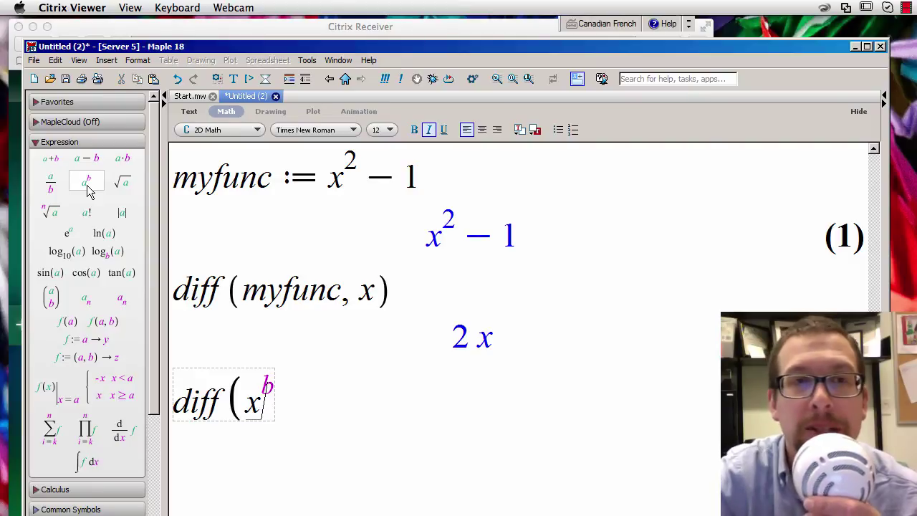
{"action": "key", "text": "BackSpace"}
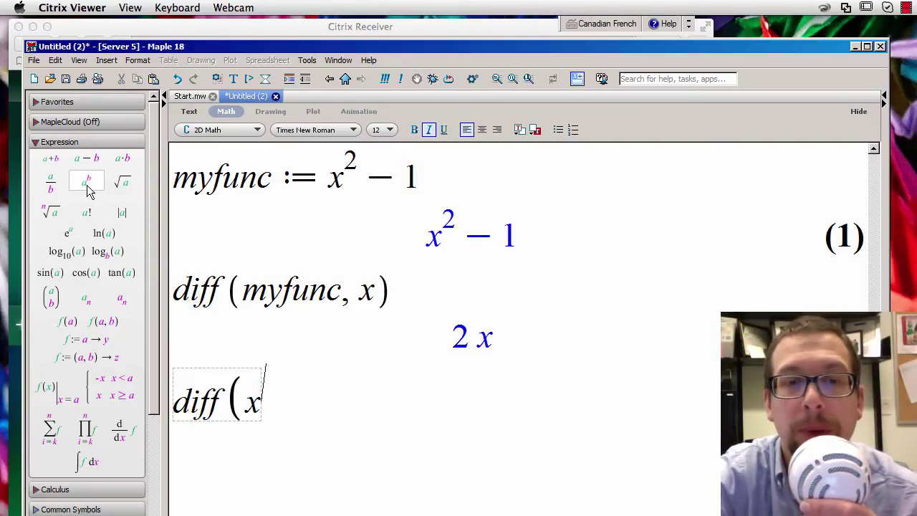
{"action": "type", "text": "2"}
{"action": "key", "text": "Right"}
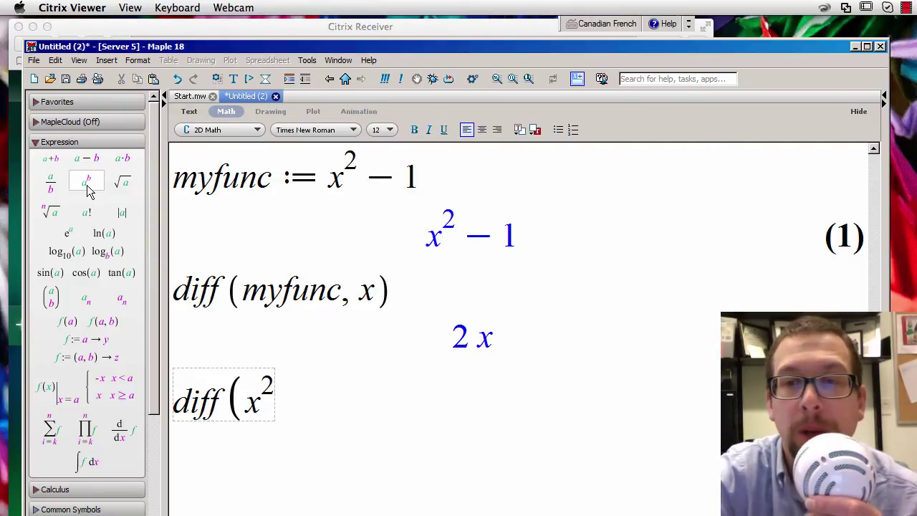
{"action": "type", "text": "- 1, "}
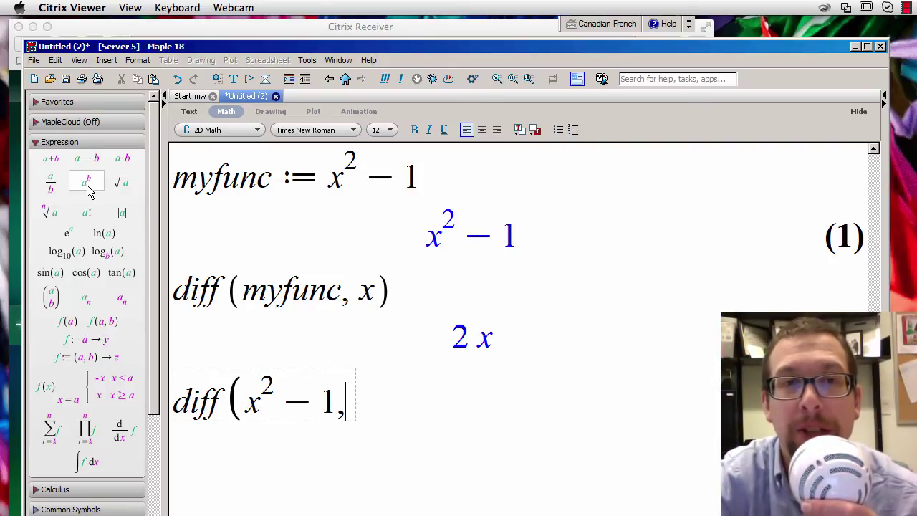
{"action": "type", "text": "x"}
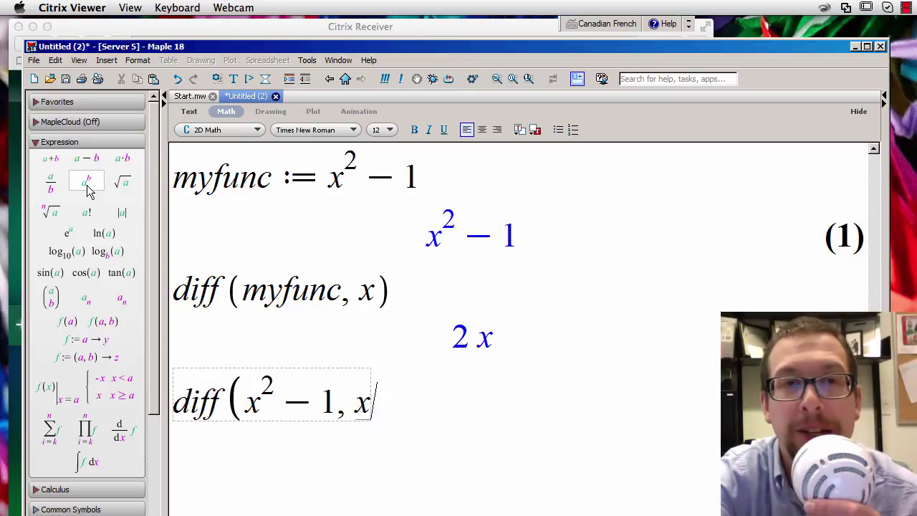
{"action": "type", "text": ")"}
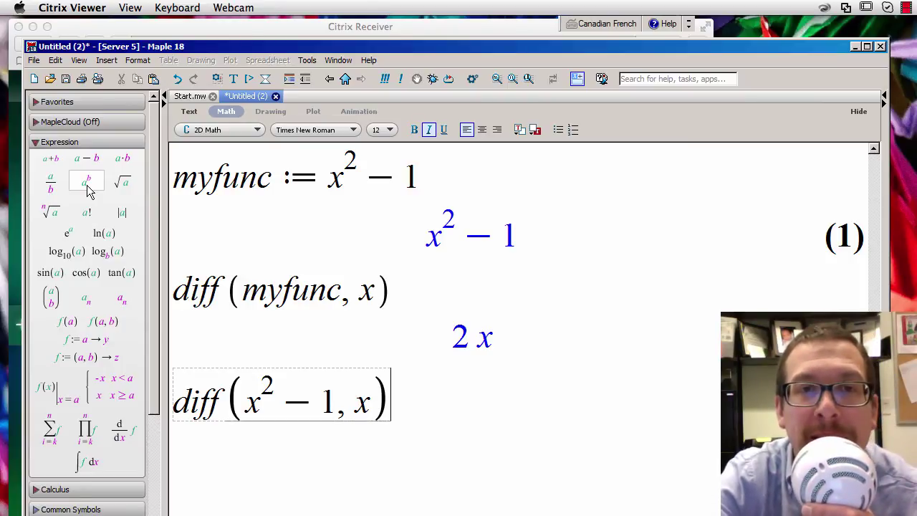
{"action": "key", "text": "Return"}
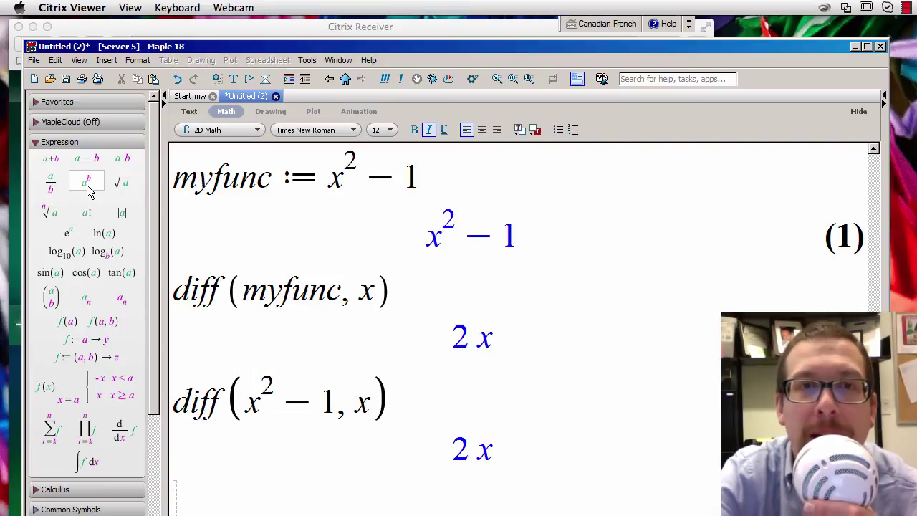